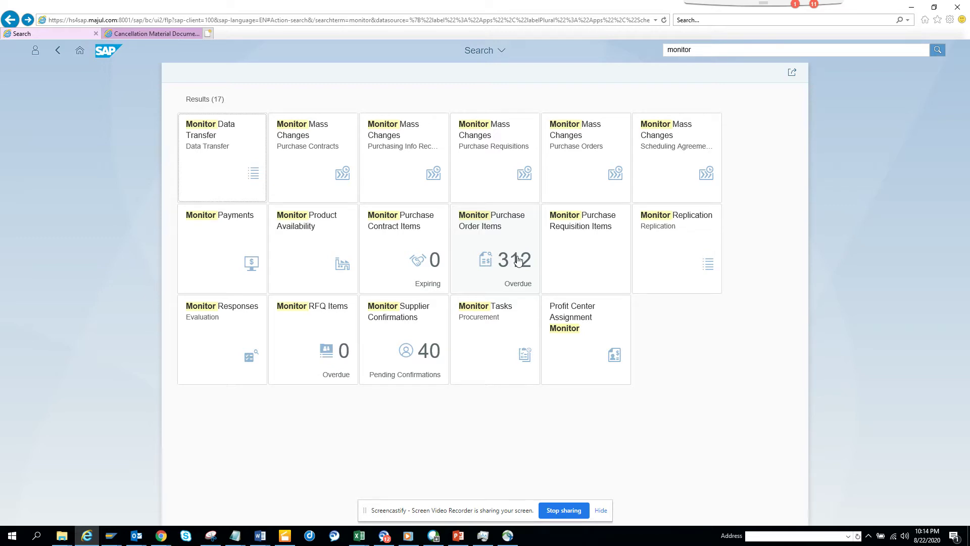
Open the Monitor Purchase Order Items app from the 'monitor' search results
{"action": "left_click", "coordinate": [518, 260]}
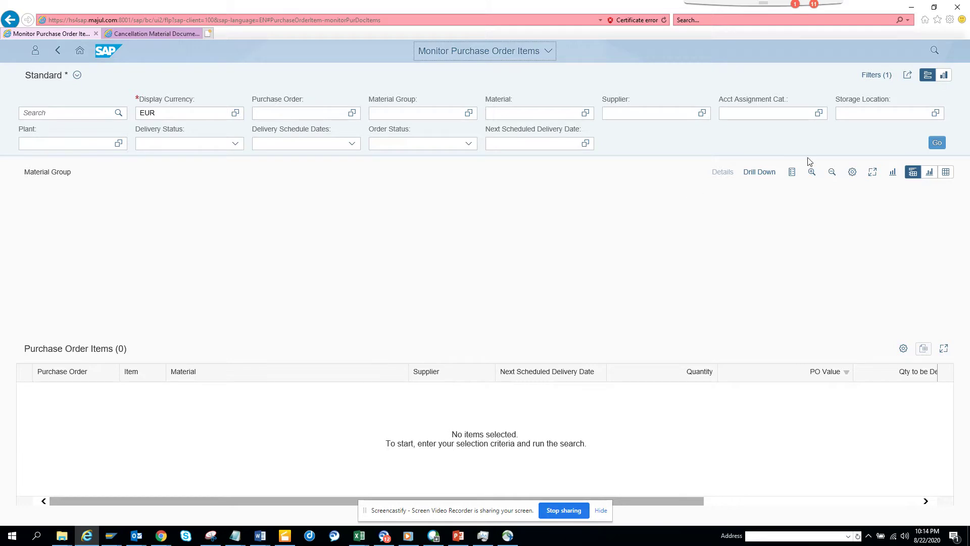
Load the 315 purchase order items and drill the chart down by Company Code
{"action": "left_click", "coordinate": [938, 143]}
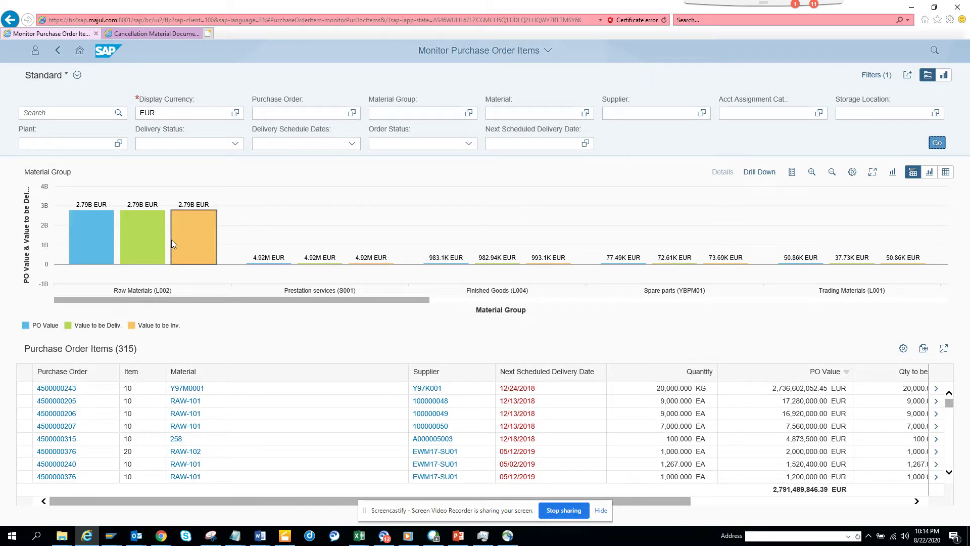
{"action": "left_click", "coordinate": [760, 172]}
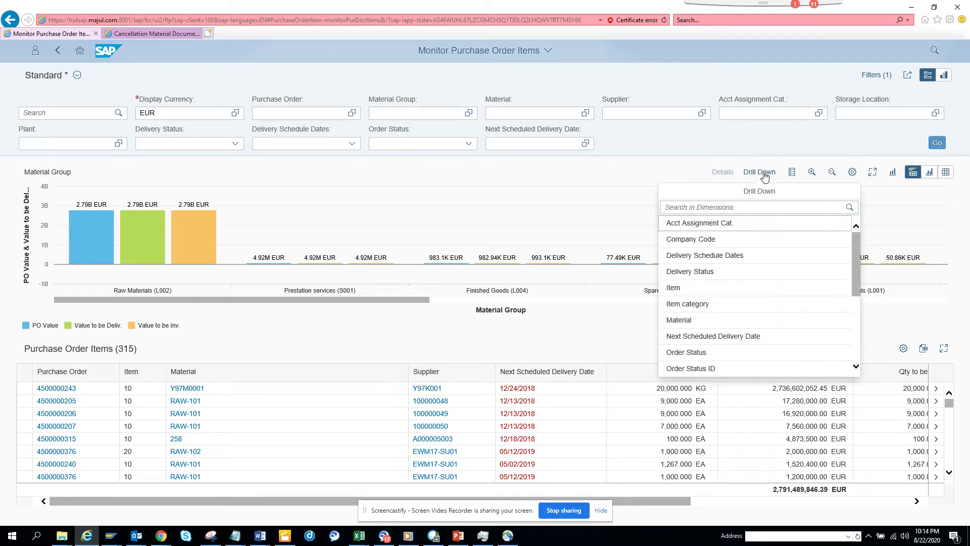
{"action": "left_click", "coordinate": [731, 240]}
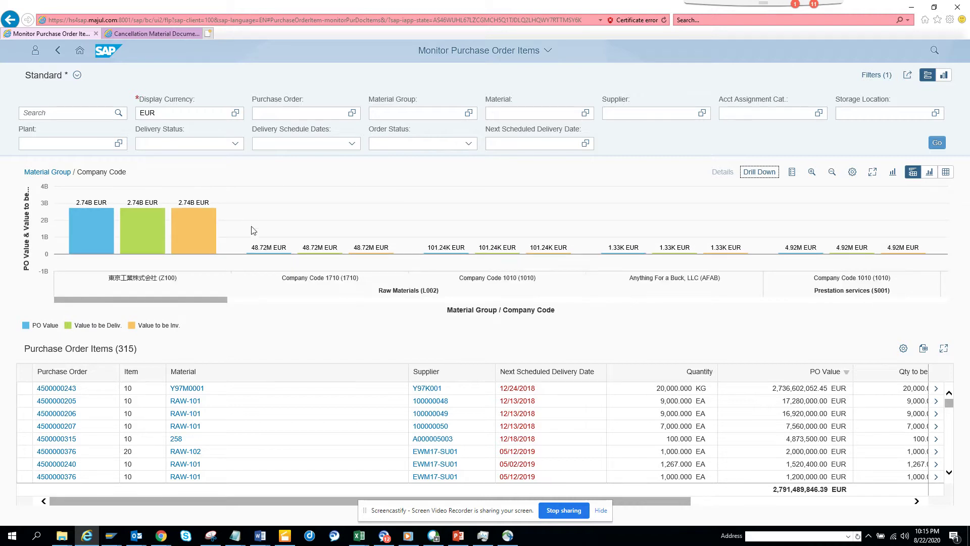
Drill the chart further down by Plant, dismissing the SAP GUI auto-logout message with No
{"action": "left_click", "coordinate": [772, 175]}
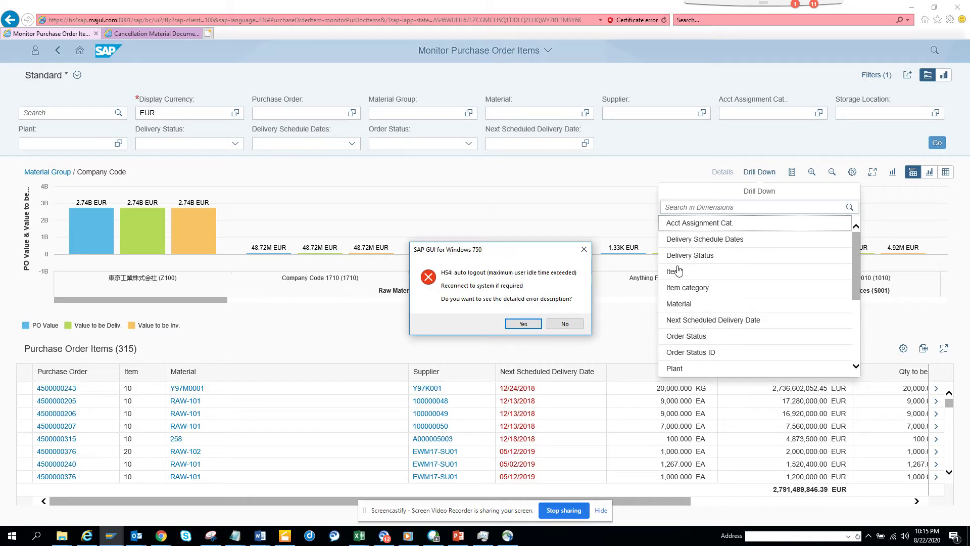
{"action": "left_click", "coordinate": [565, 323]}
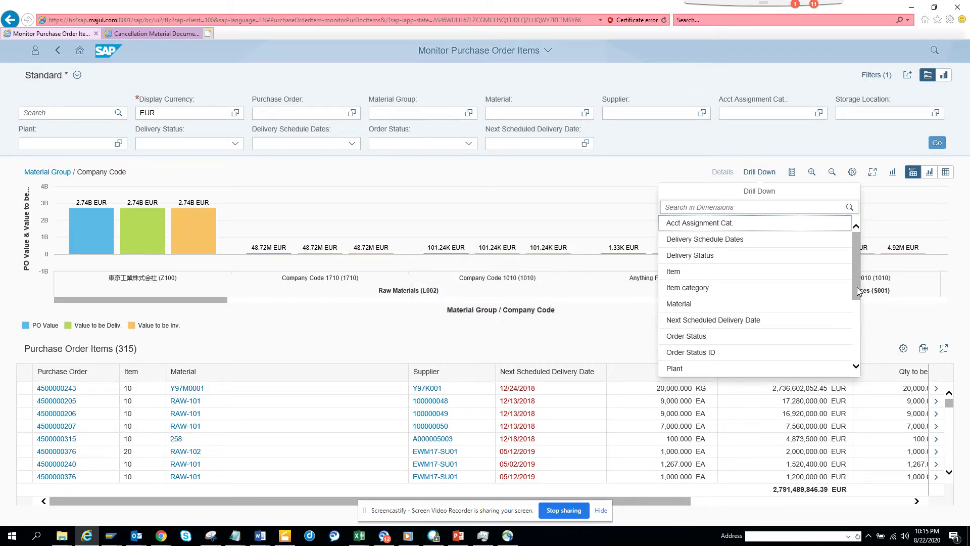
{"action": "left_click", "coordinate": [755, 369]}
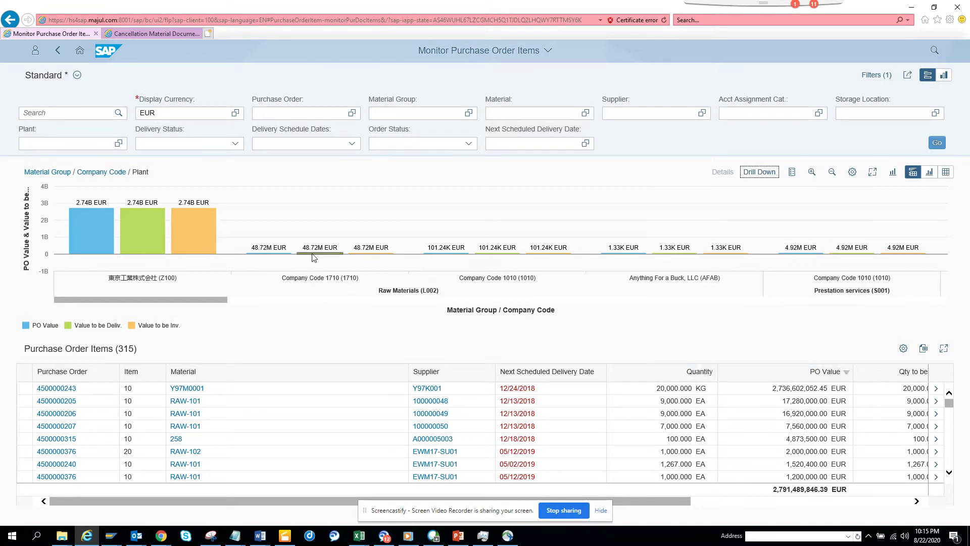
{"action": "mouse_move", "coordinate": [319, 251]}
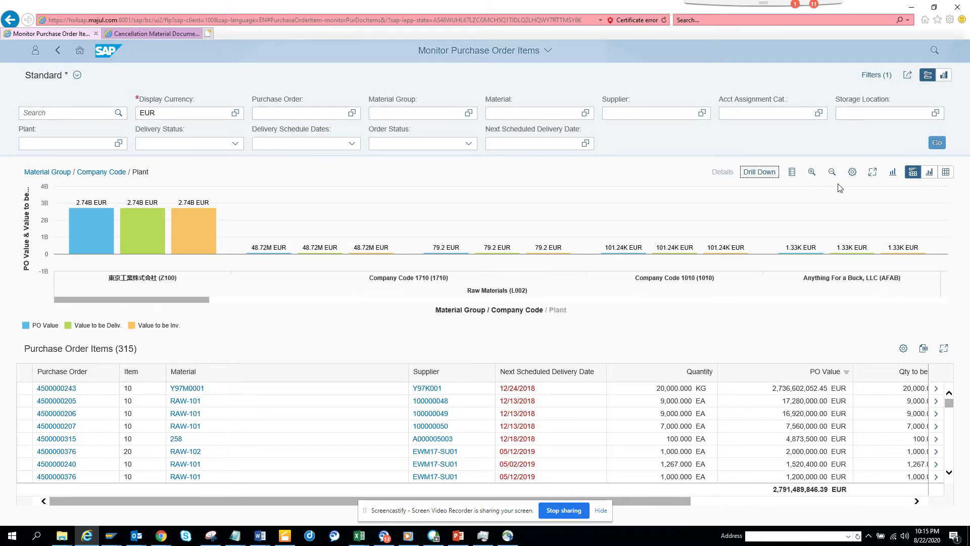
Tick Acct Assignment Cat., Purch. organization and Supplier as chart dimensions in View Settings
{"action": "left_click", "coordinate": [850, 174]}
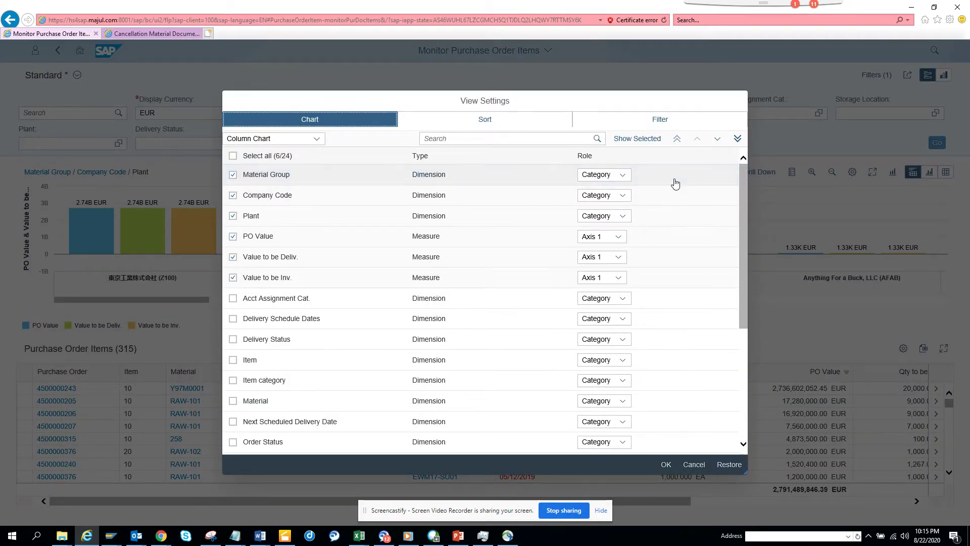
{"action": "left_click", "coordinate": [675, 183]}
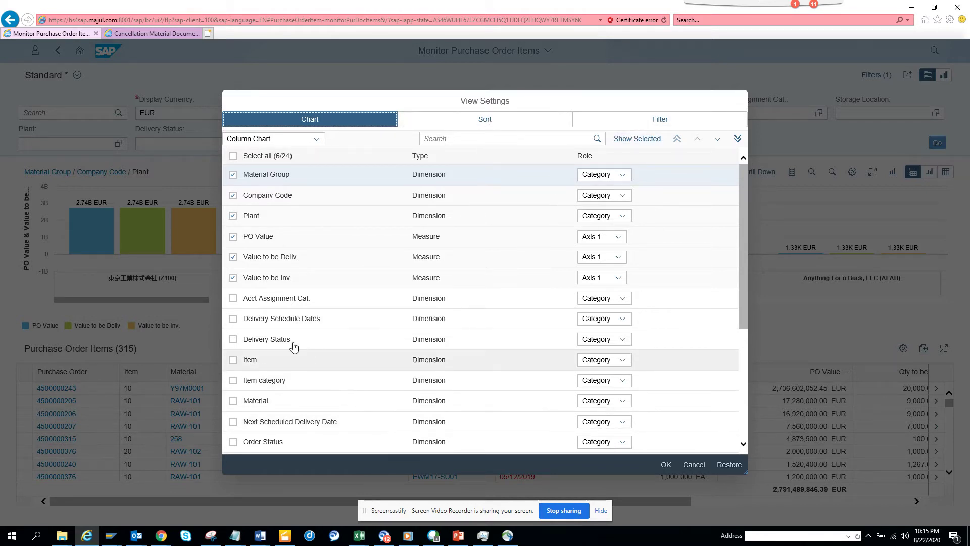
{"action": "left_click", "coordinate": [233, 299]}
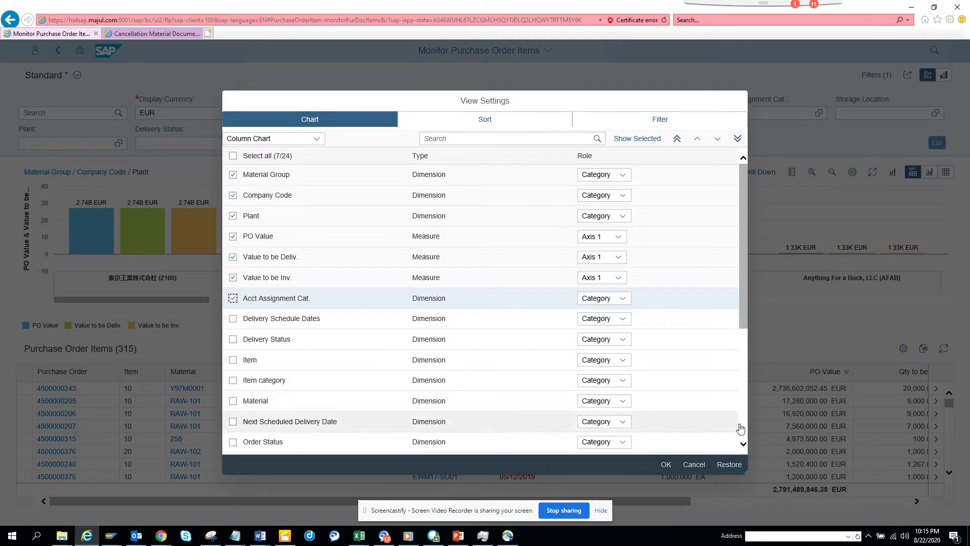
{"action": "scroll", "coordinate": [744, 430], "scroll_direction": "down", "scroll_amount": 5}
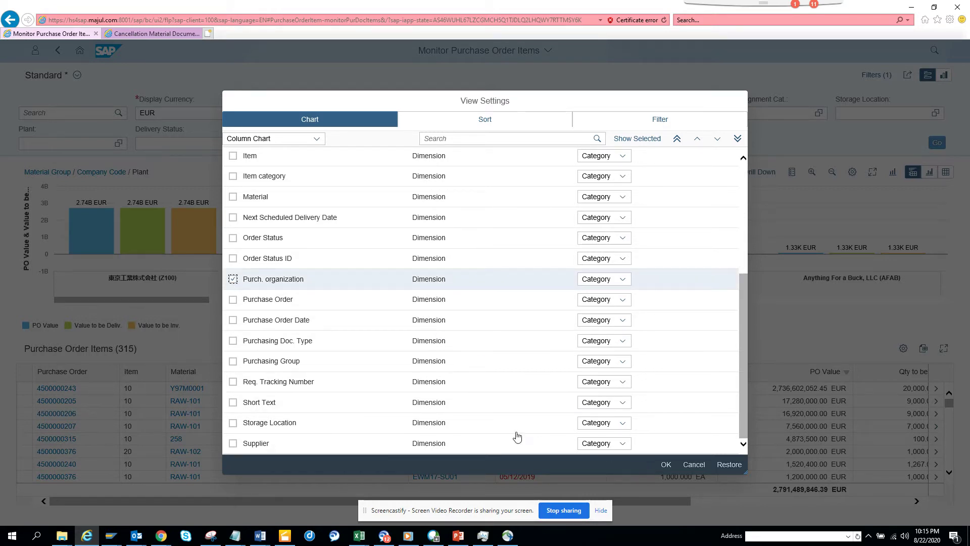
{"action": "left_click", "coordinate": [233, 443]}
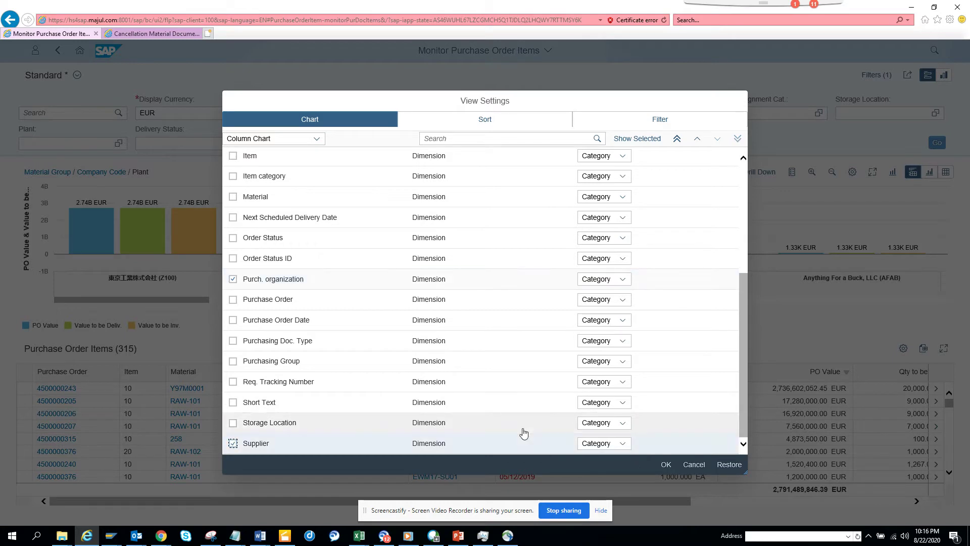
{"action": "left_click", "coordinate": [666, 465]}
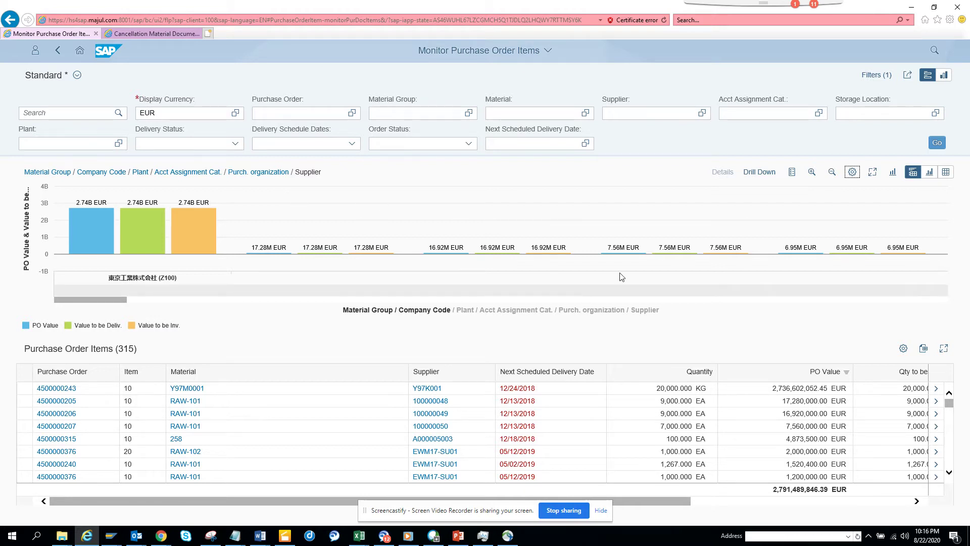
Switch the chart to a Line Chart, then to a Bar Chart with 2 X-Axes
{"action": "left_click", "coordinate": [892, 174]}
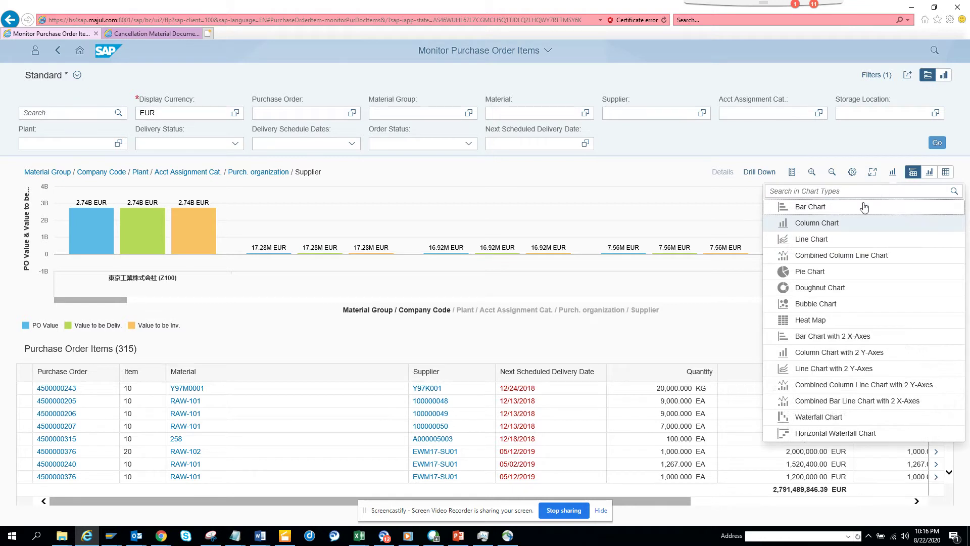
{"action": "left_click", "coordinate": [827, 241]}
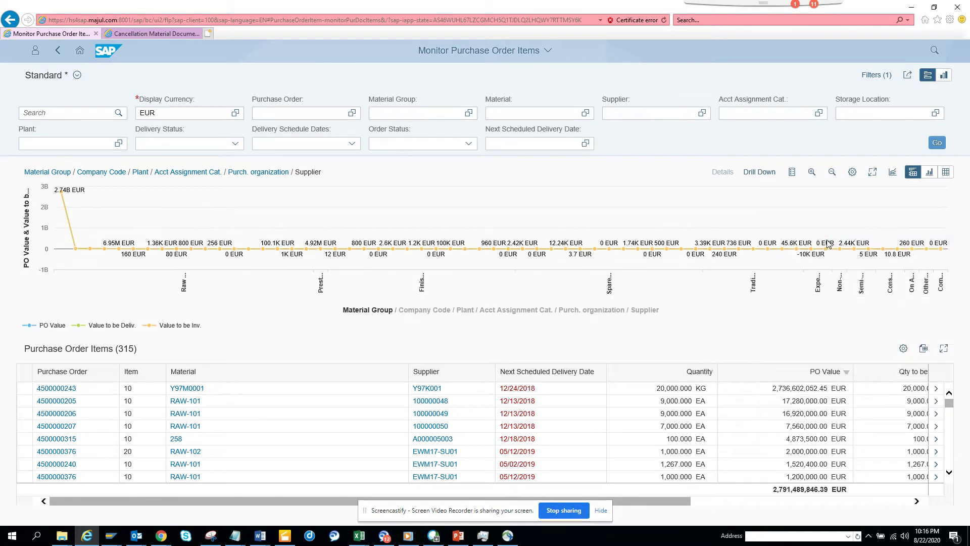
{"action": "left_click", "coordinate": [892, 173]}
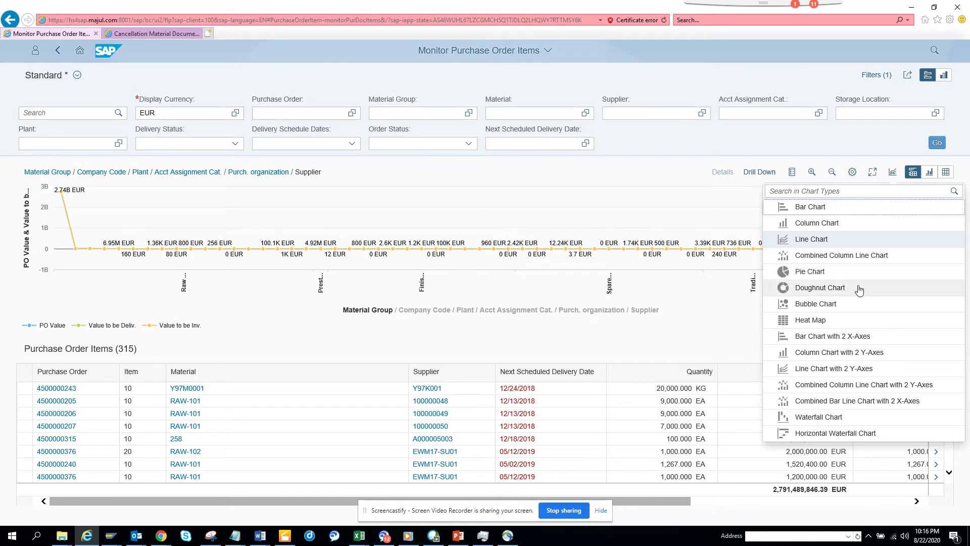
{"action": "left_click", "coordinate": [862, 337]}
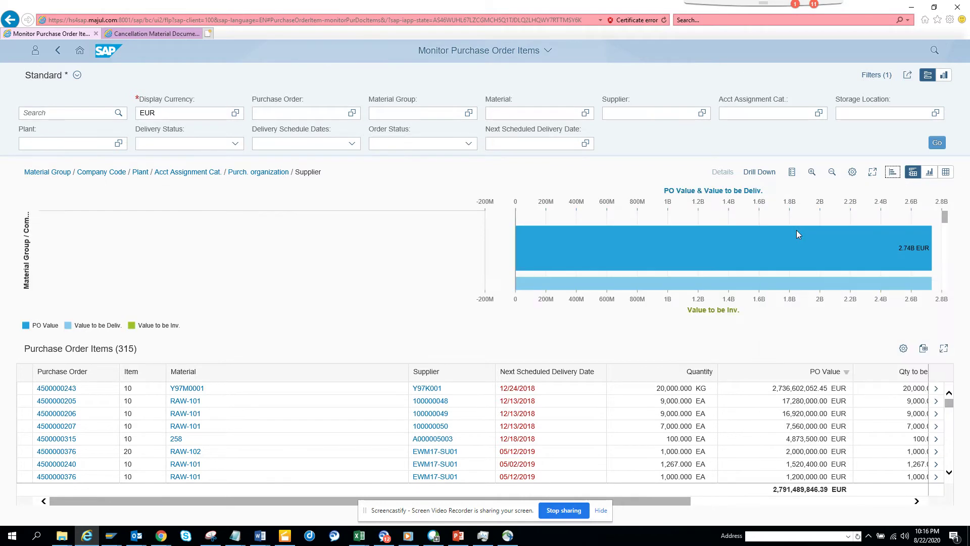
{"action": "left_click", "coordinate": [894, 174]}
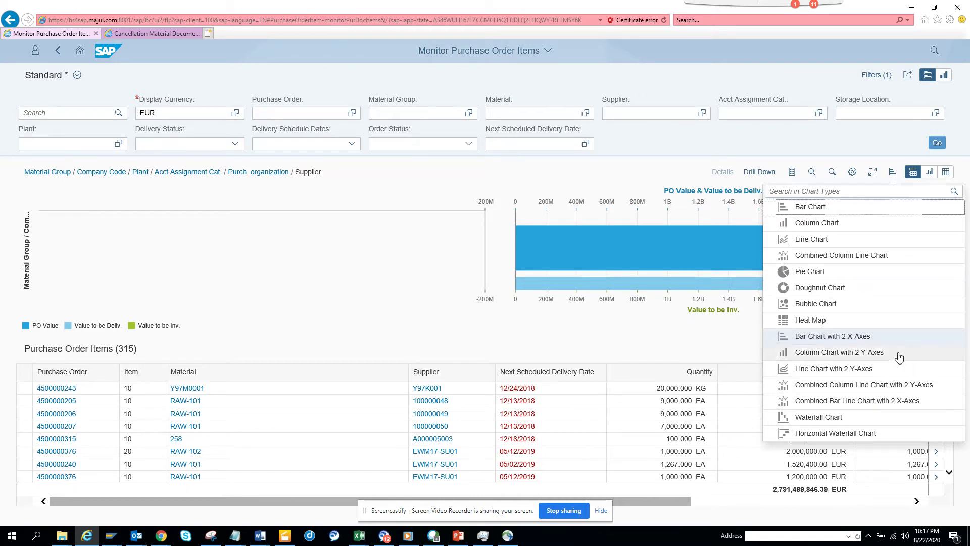
Show a heat map, filter to the Finished Goods 1.72K EUR cell, and hide the table
{"action": "left_click", "coordinate": [880, 327]}
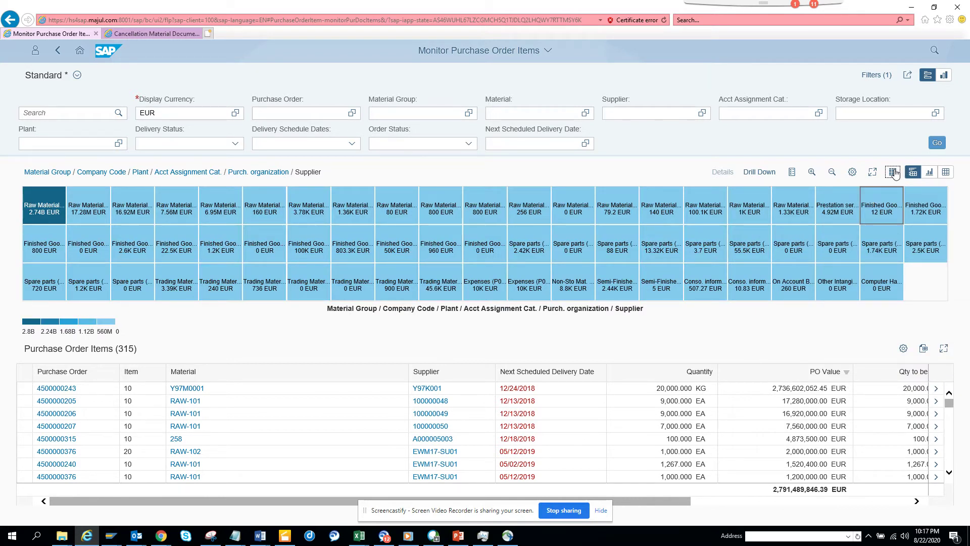
{"action": "mouse_move", "coordinate": [870, 203]}
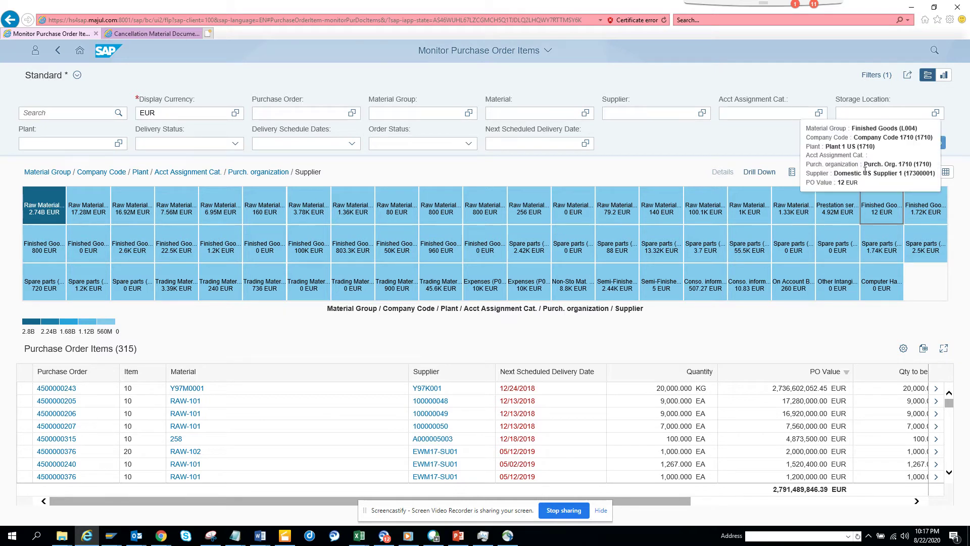
{"action": "left_click", "coordinate": [927, 211]}
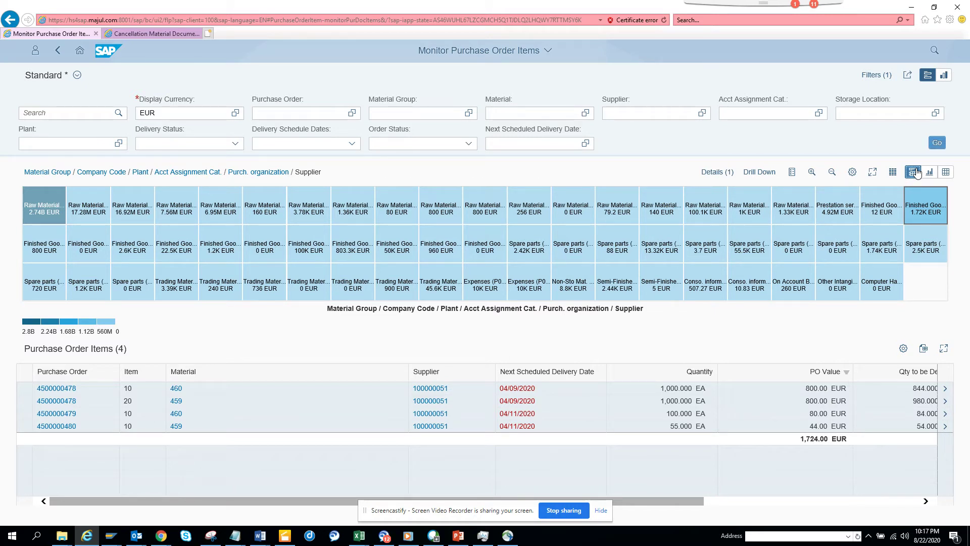
{"action": "left_click", "coordinate": [933, 174]}
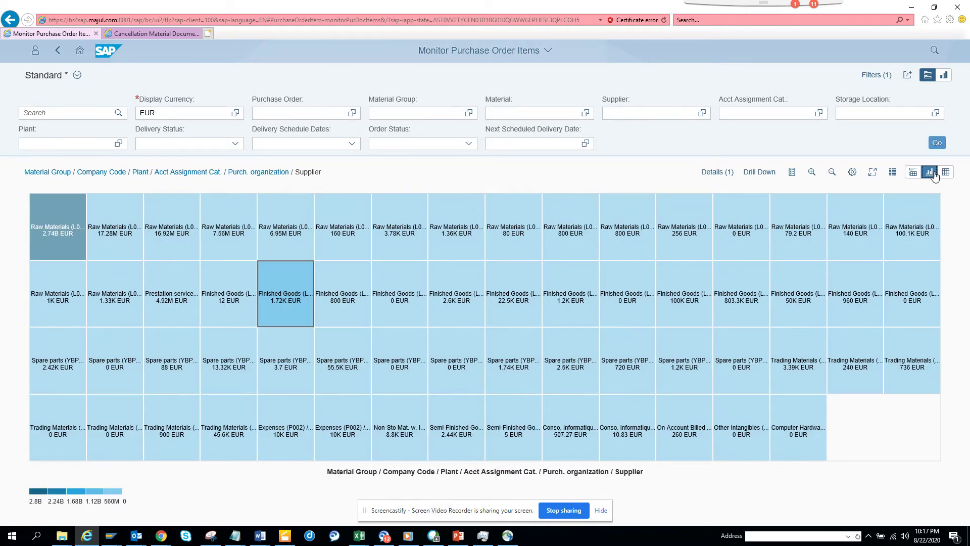
Switch the chart to a Waterfall Chart, selecting then deselecting the third bar
{"action": "left_click", "coordinate": [894, 172]}
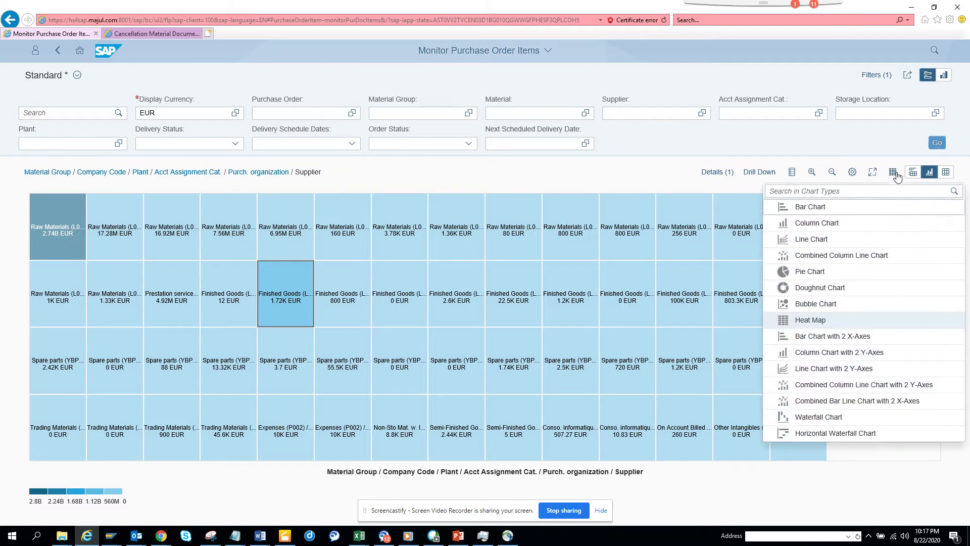
{"action": "left_click", "coordinate": [893, 416]}
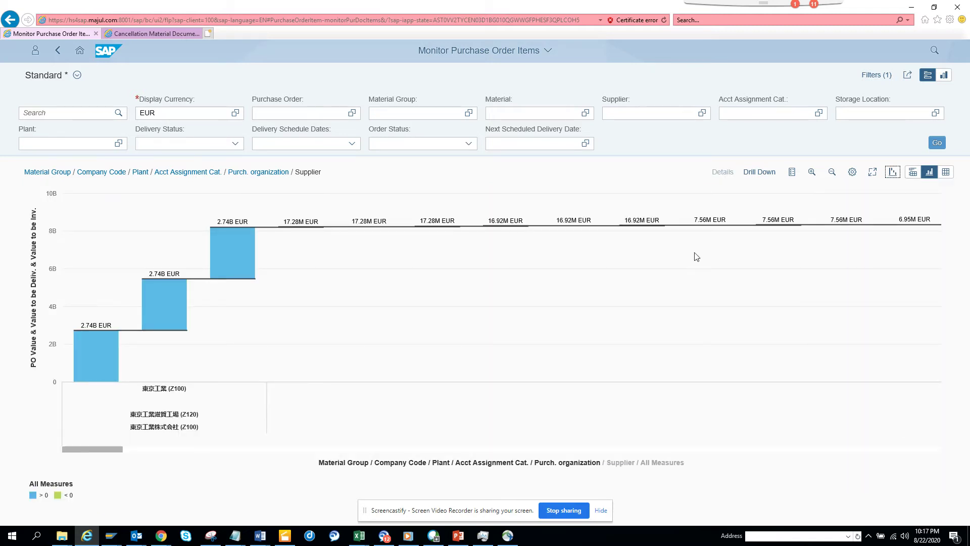
{"action": "left_click", "coordinate": [231, 254]}
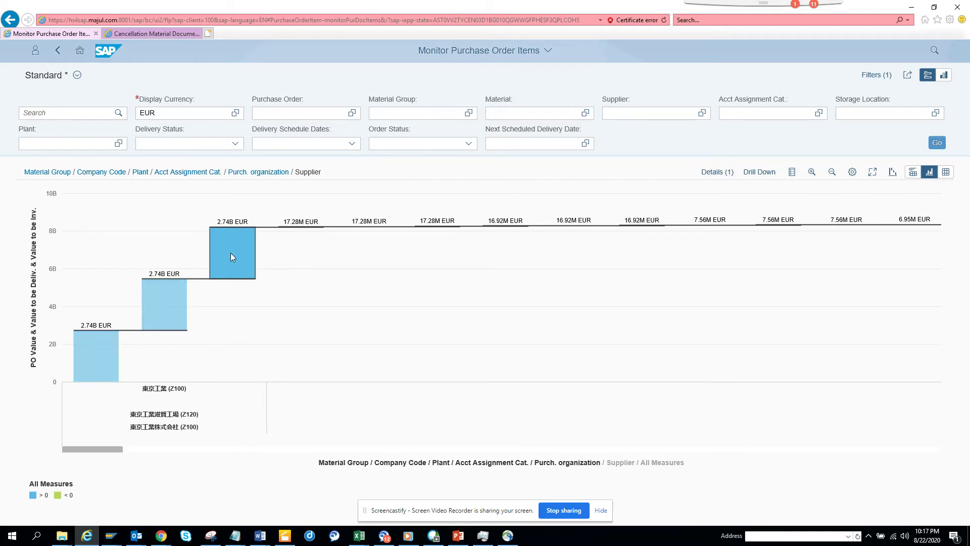
{"action": "left_click", "coordinate": [231, 255]}
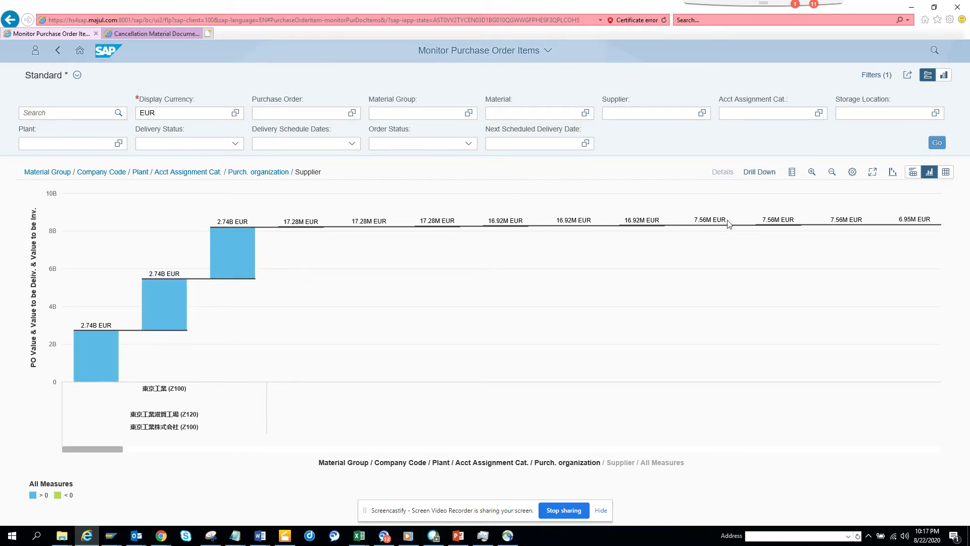
Show only the 315-item table and switch the filter bar to visual filter charts
{"action": "left_click", "coordinate": [947, 172]}
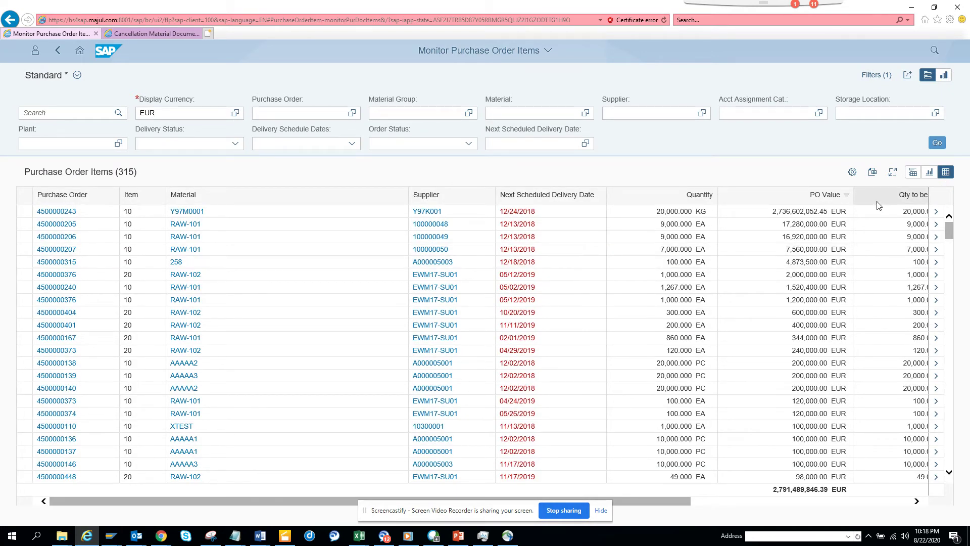
{"action": "left_click", "coordinate": [943, 76]}
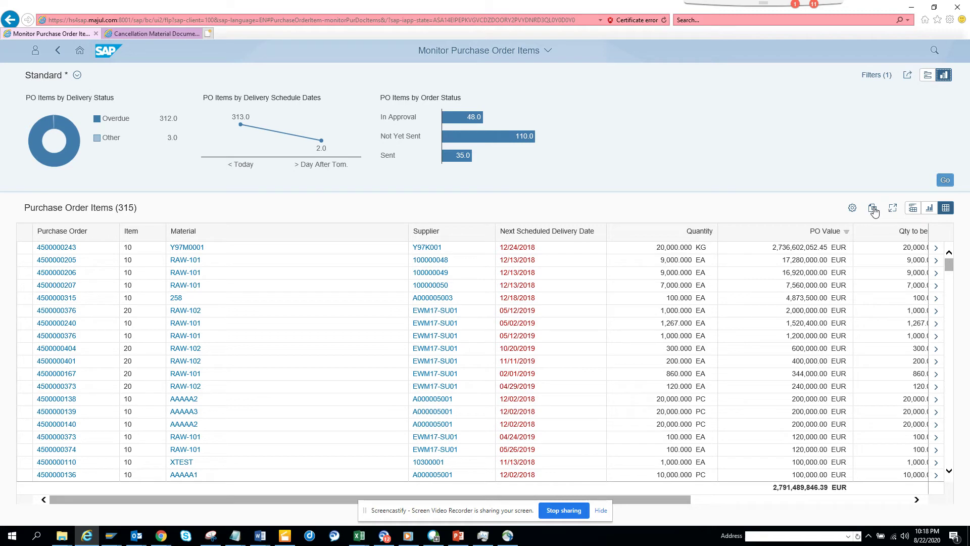
Cancel the table's View Settings unchanged, then bring up the Share menu
{"action": "left_click", "coordinate": [852, 214]}
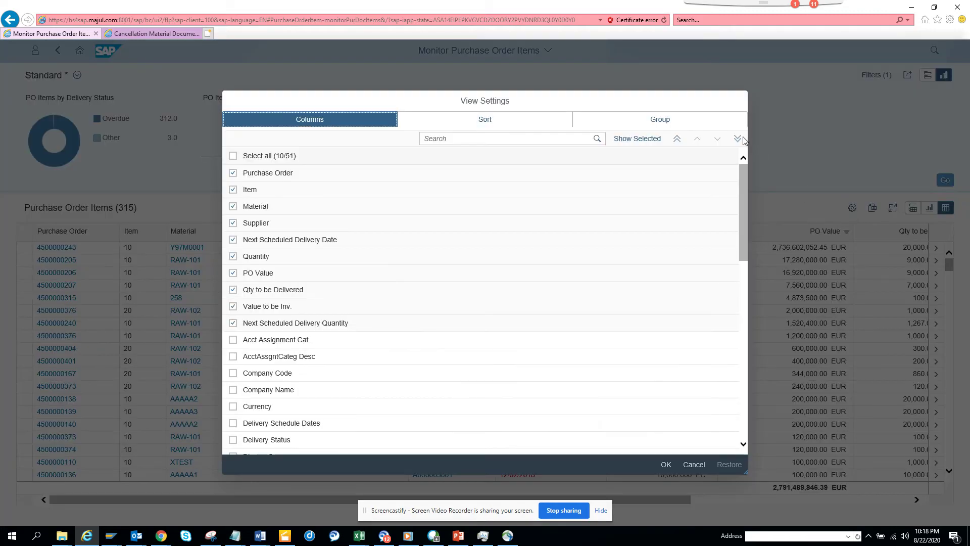
{"action": "left_click", "coordinate": [690, 465]}
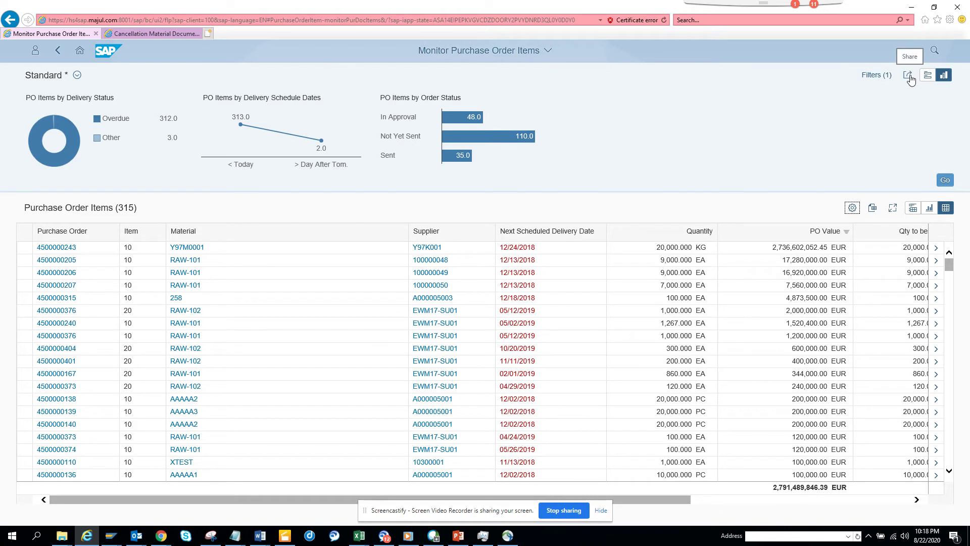
{"action": "left_click", "coordinate": [910, 78]}
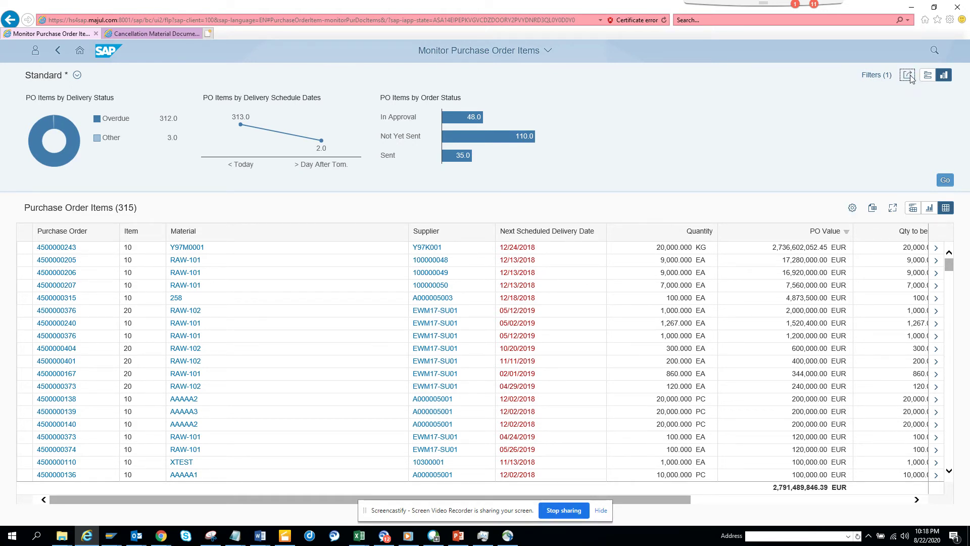
{"action": "left_click", "coordinate": [910, 78]}
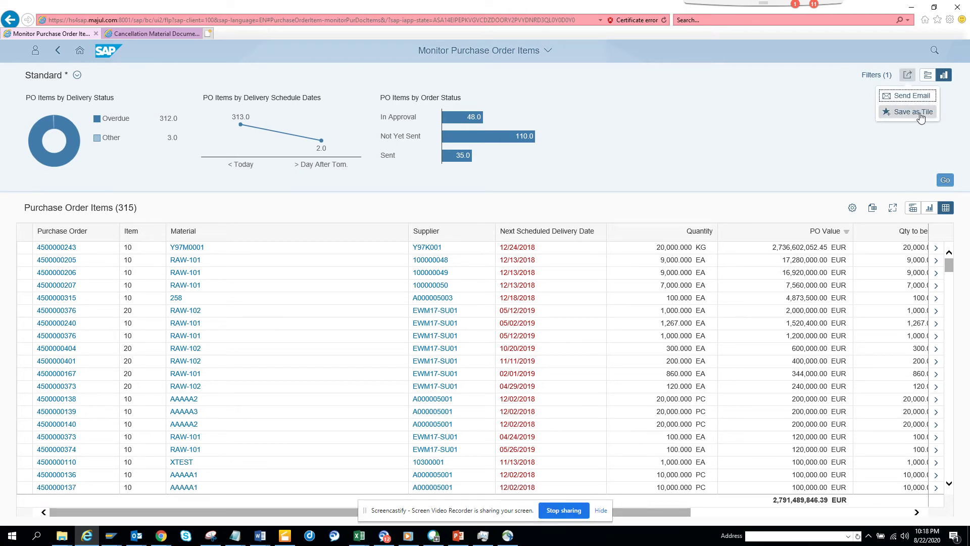
Save the view as a tile with title, subtitle and description 'Monitor PO' in My Home
{"action": "left_click", "coordinate": [920, 117]}
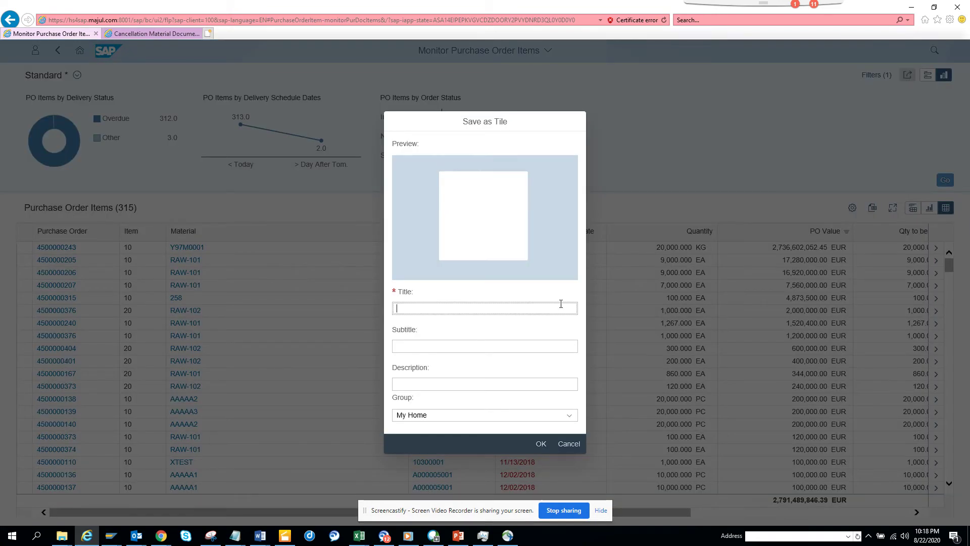
{"action": "type", "text": "Monitor PO"}
{"action": "left_click_drag", "start_coordinate": [475, 308], "coordinate": [325, 313]}
{"action": "key", "text": "ctrl+c"}
{"action": "left_click", "coordinate": [400, 346]}
{"action": "key", "text": "ctrl+v"}
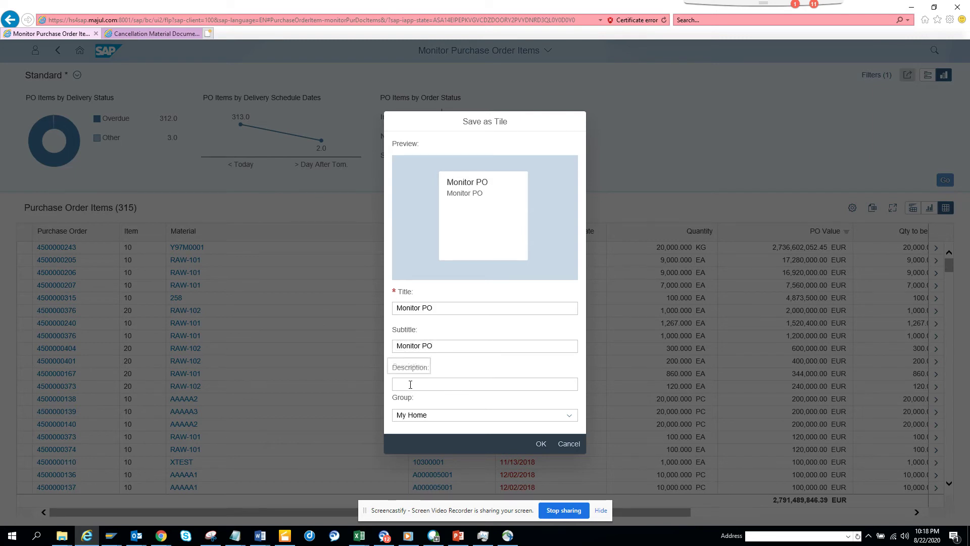
{"action": "left_click", "coordinate": [410, 385]}
{"action": "key", "text": "ctrl+v"}
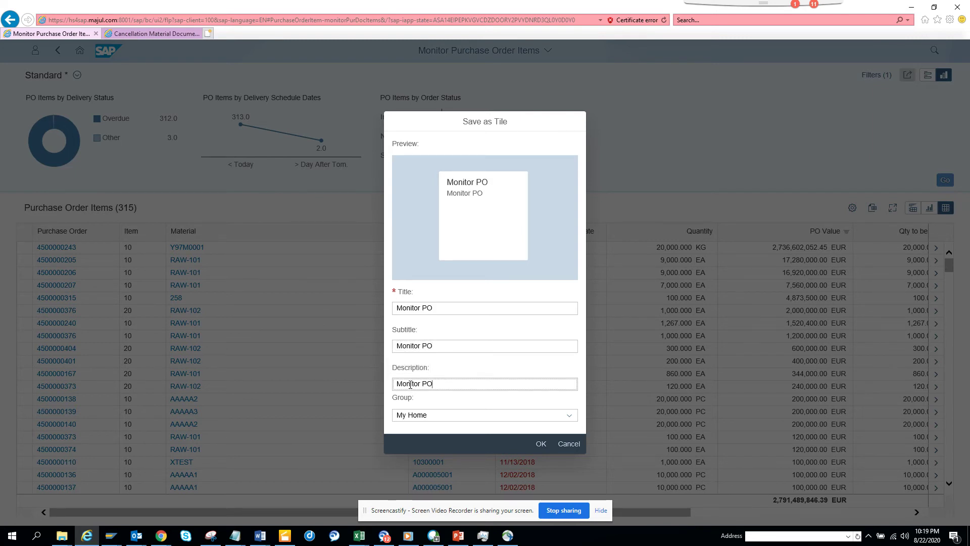
{"action": "left_click", "coordinate": [539, 445]}
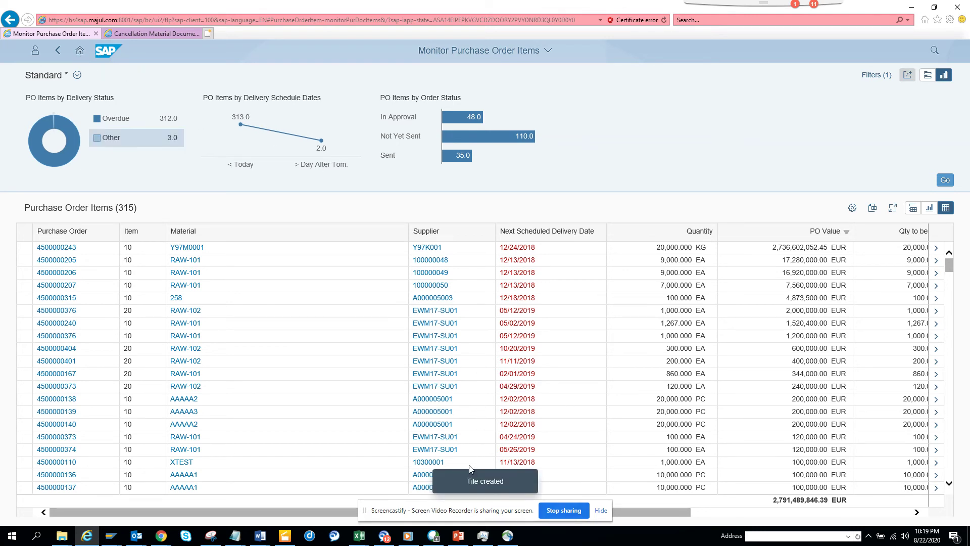
Return to the launchpad home page and scroll up to the Monitor PO tile in My Home
{"action": "left_click", "coordinate": [82, 53]}
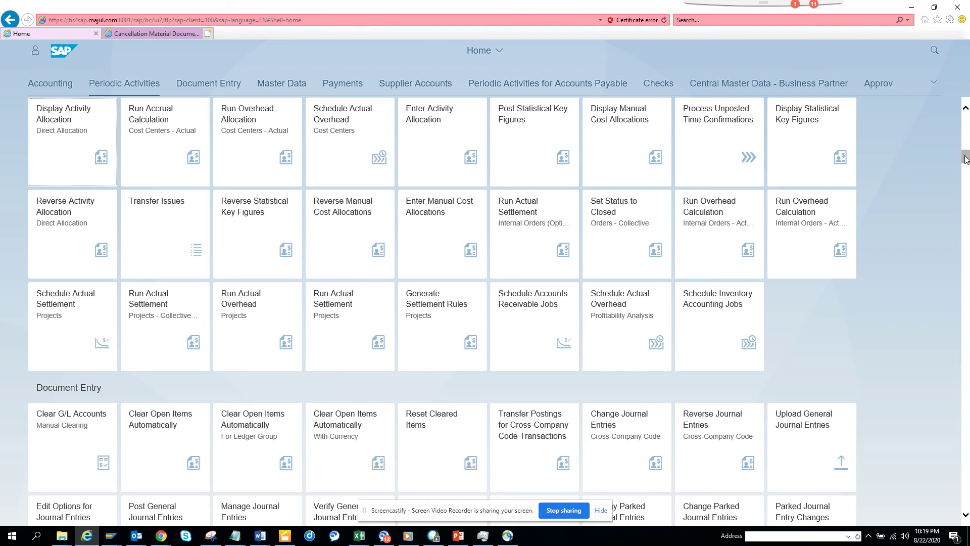
{"action": "left_click_drag", "start_coordinate": [965, 160], "coordinate": [957, 89]}
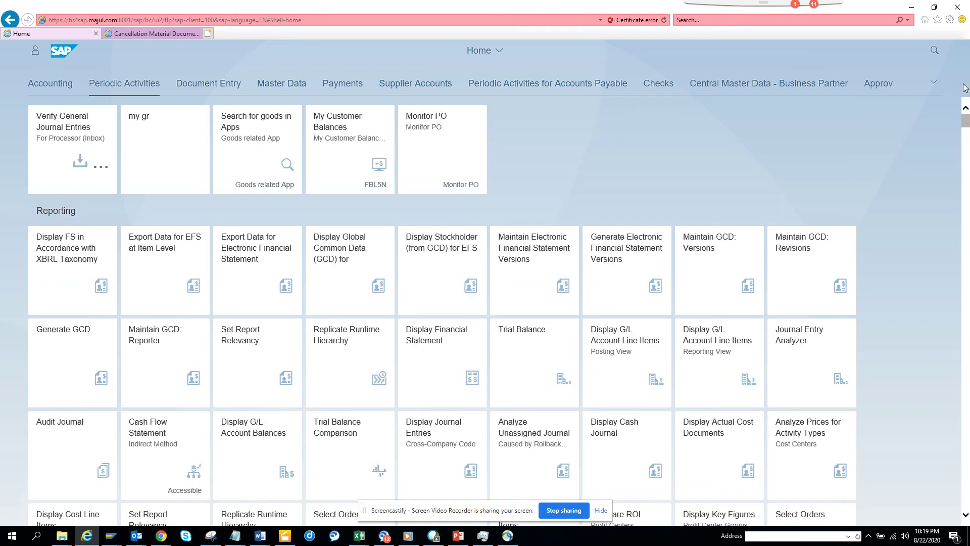
Launch Monitor PO from its home tile and load the 315 purchase order items with their filter charts
{"action": "left_click", "coordinate": [427, 142]}
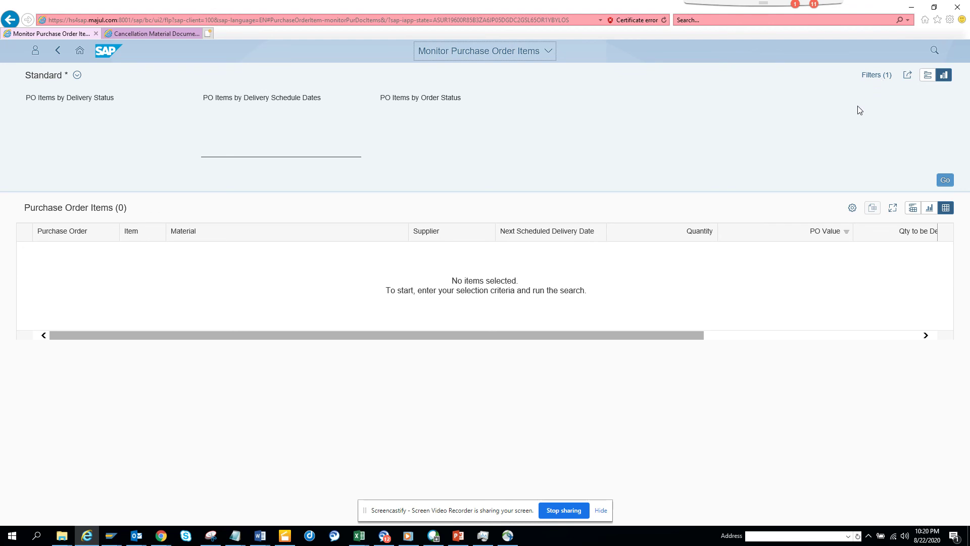
{"action": "left_click", "coordinate": [945, 180]}
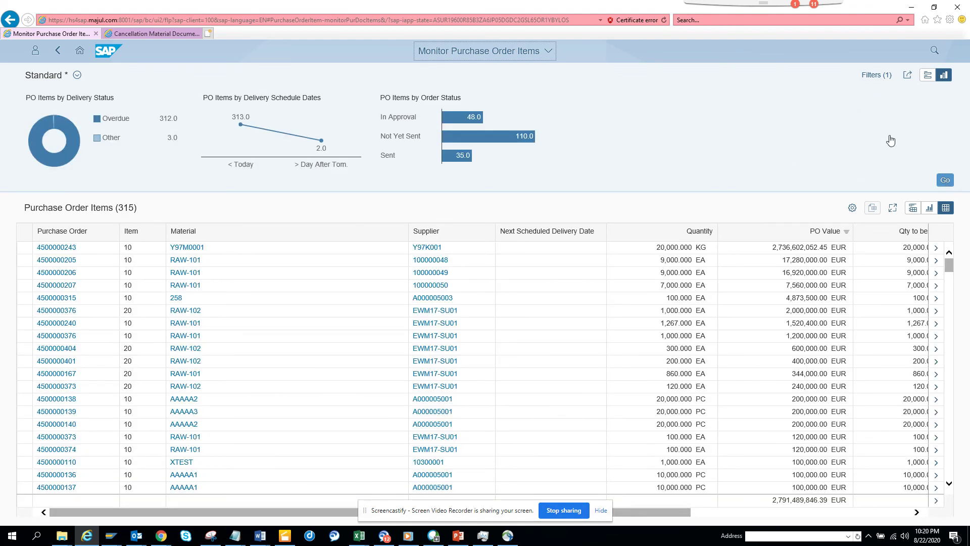